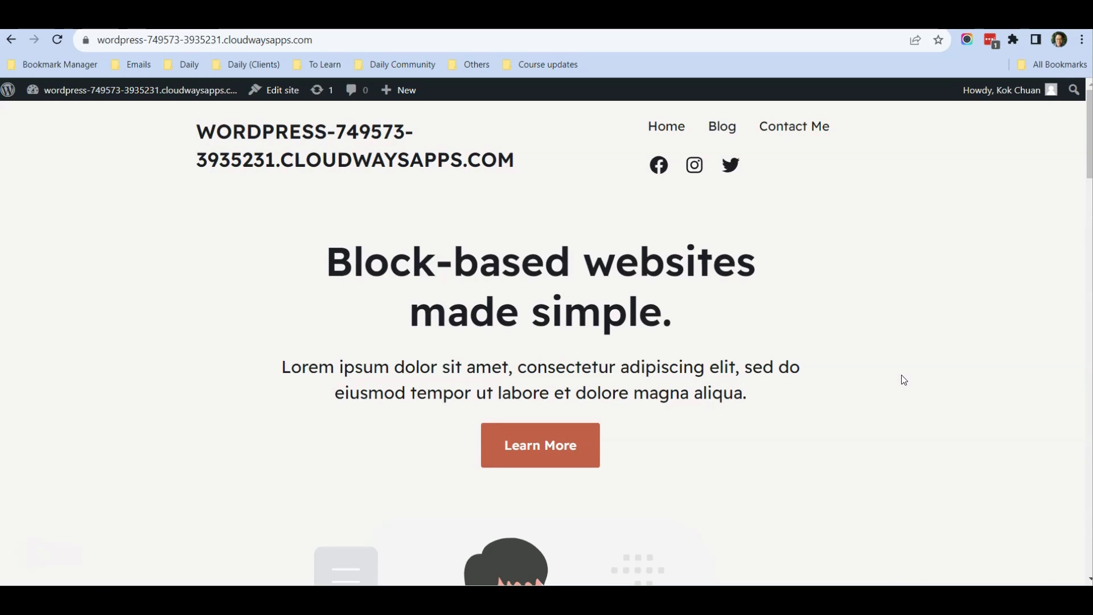
Open the site's Contact Me page and look over the fields of its contact form.
click(779, 133)
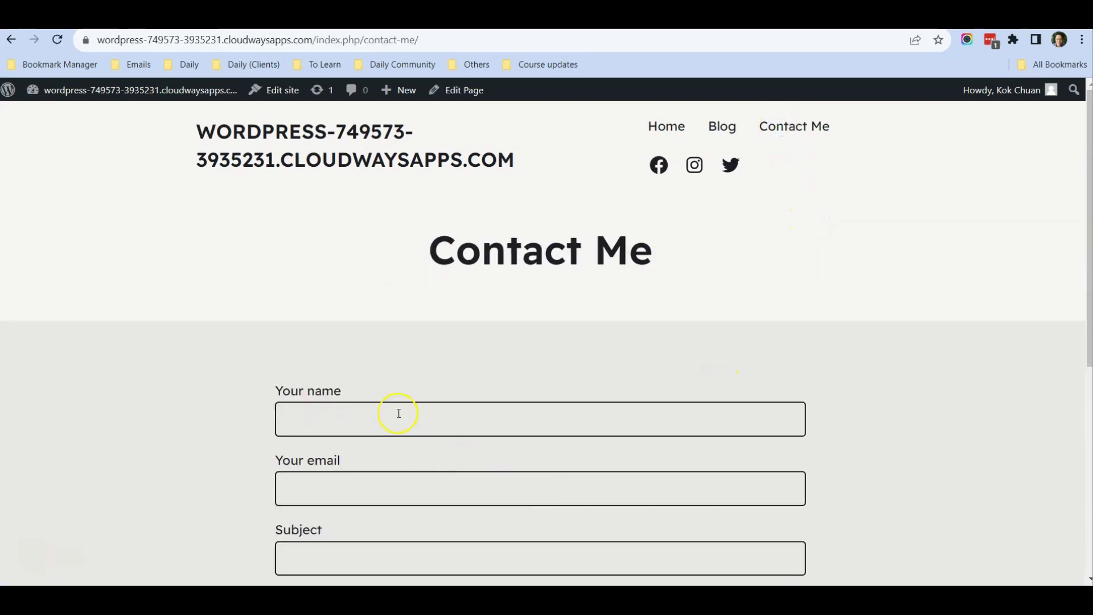
scroll(593, 299, down, 3)
scroll(593, 300, up, 3)
scroll(649, 286, down, 5)
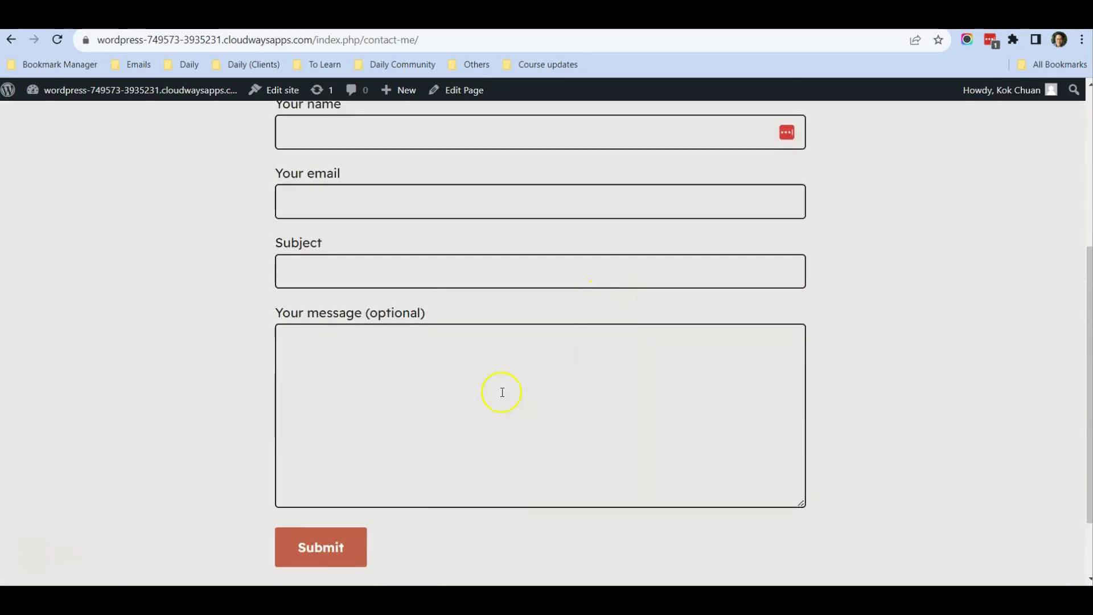
scroll(397, 322, up, 3)
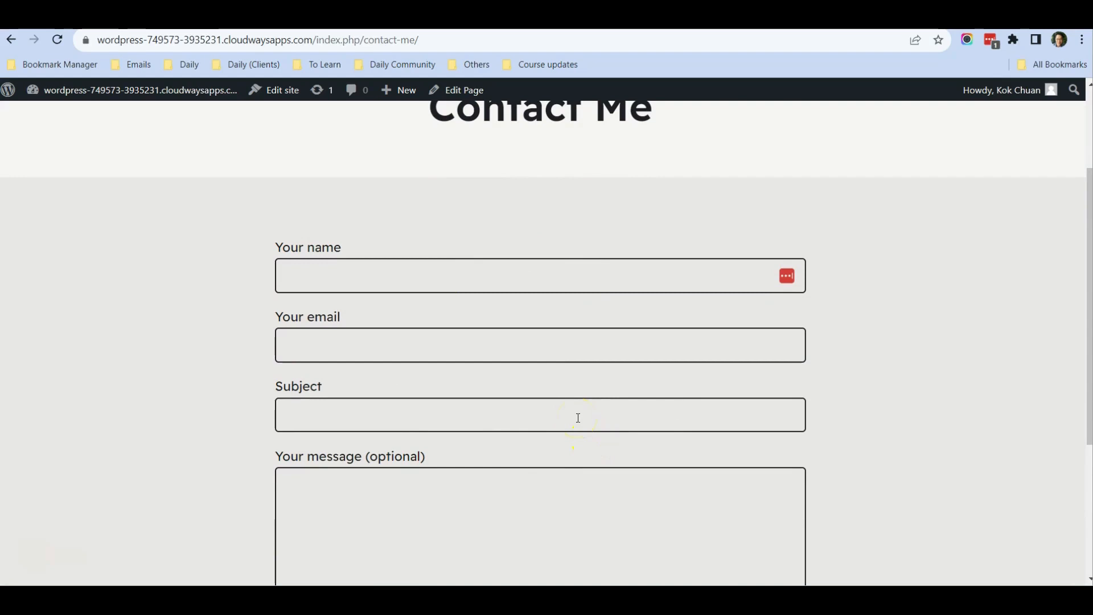
scroll(578, 418, up, 3)
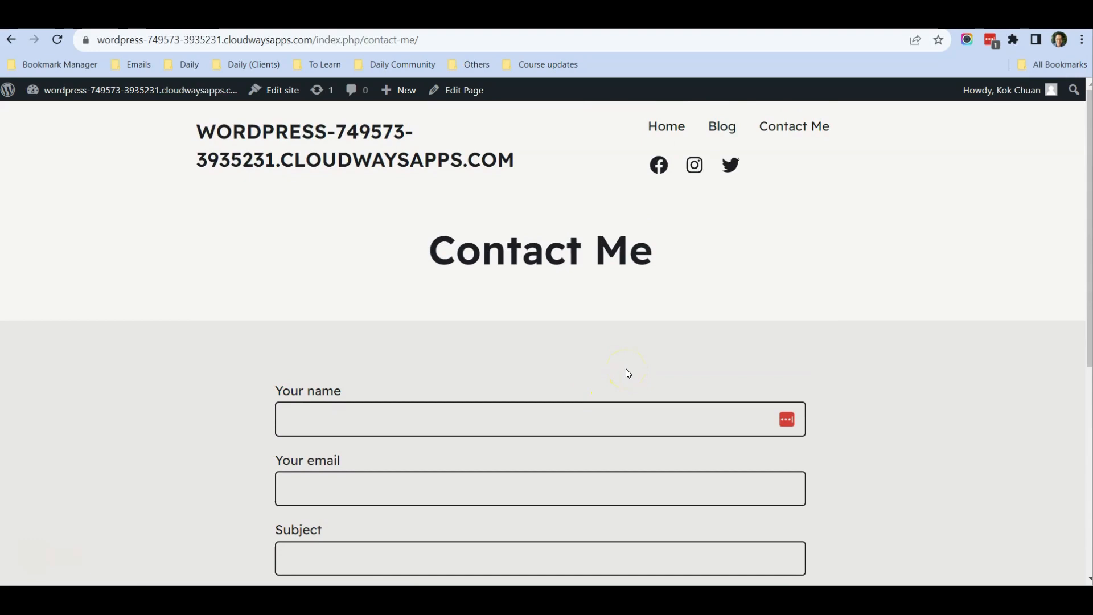
Switch to Google reCAPTCHA, open the v3 Admin Console and start registering a new site labelled "Test Site".
click(887, 18)
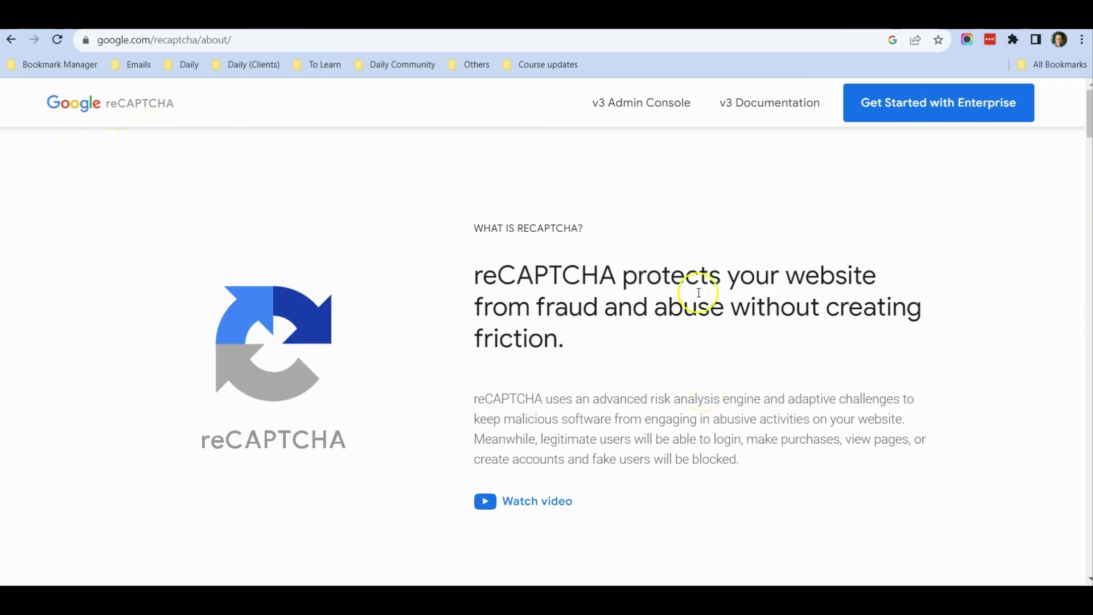
click(630, 110)
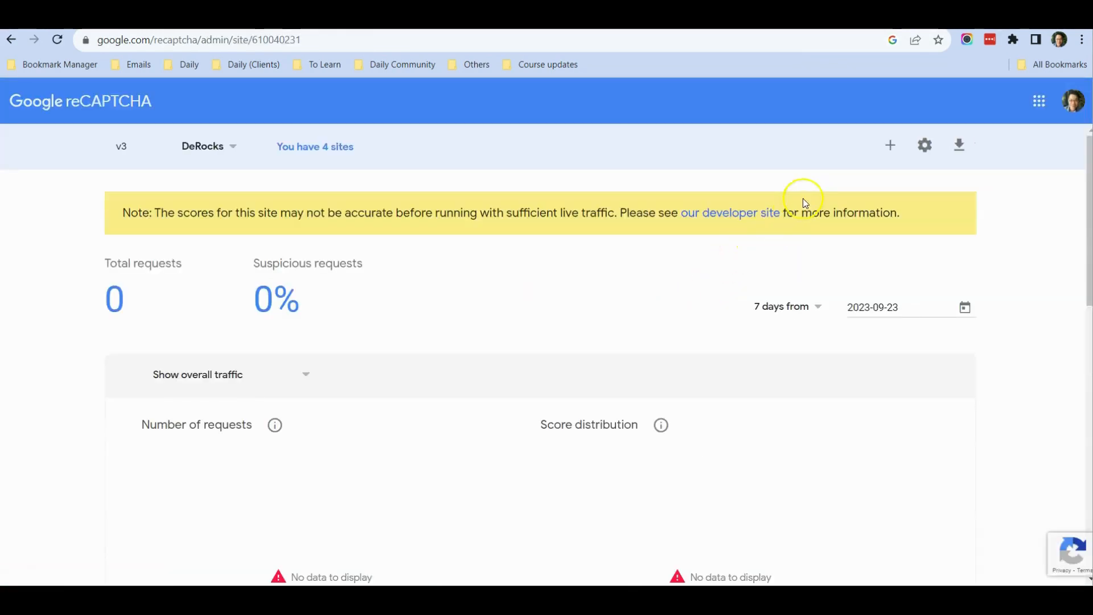
click(889, 149)
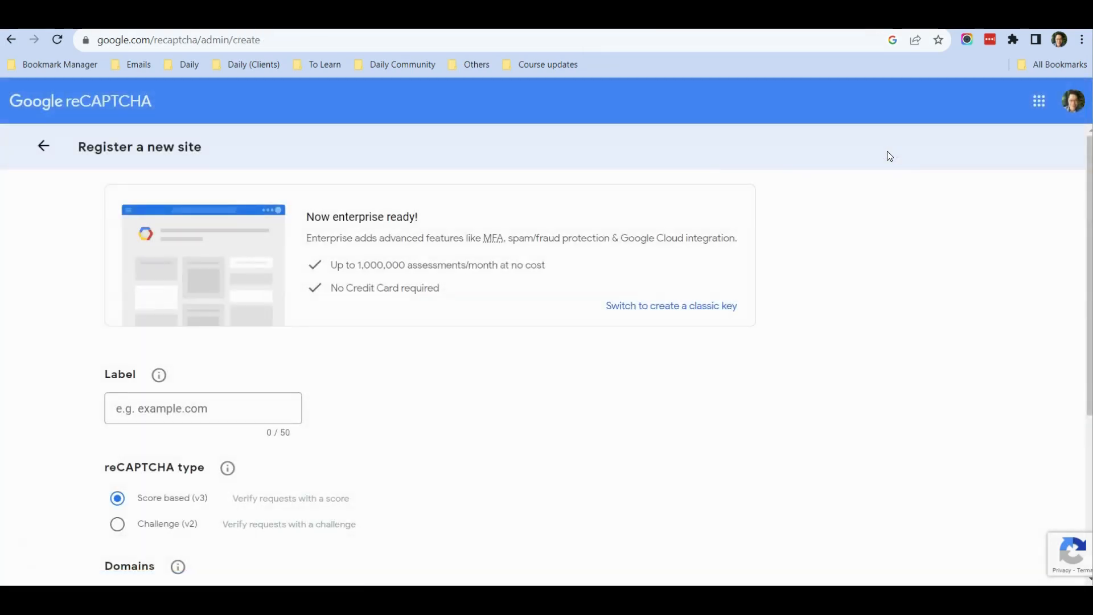
scroll(415, 290, down, 3)
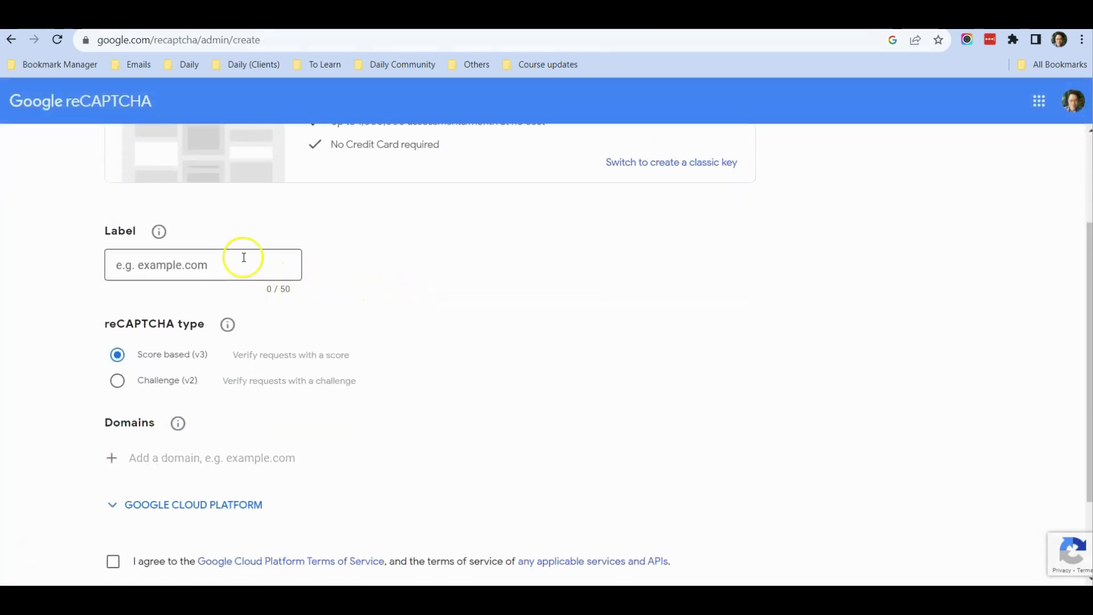
click(243, 255)
text(Test Site)
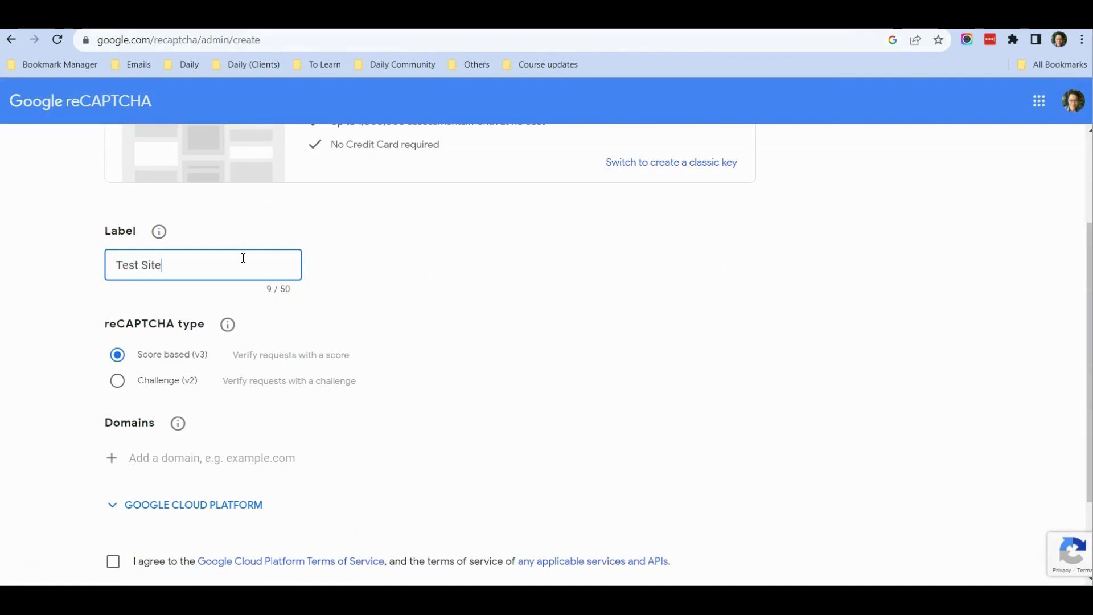
Copy the domain wordpress-749573-3935231.cloudwaysapps.com from the Contact Me page's address and enter it as the domain in the reCAPTCHA registration.
scroll(243, 258, down, 2)
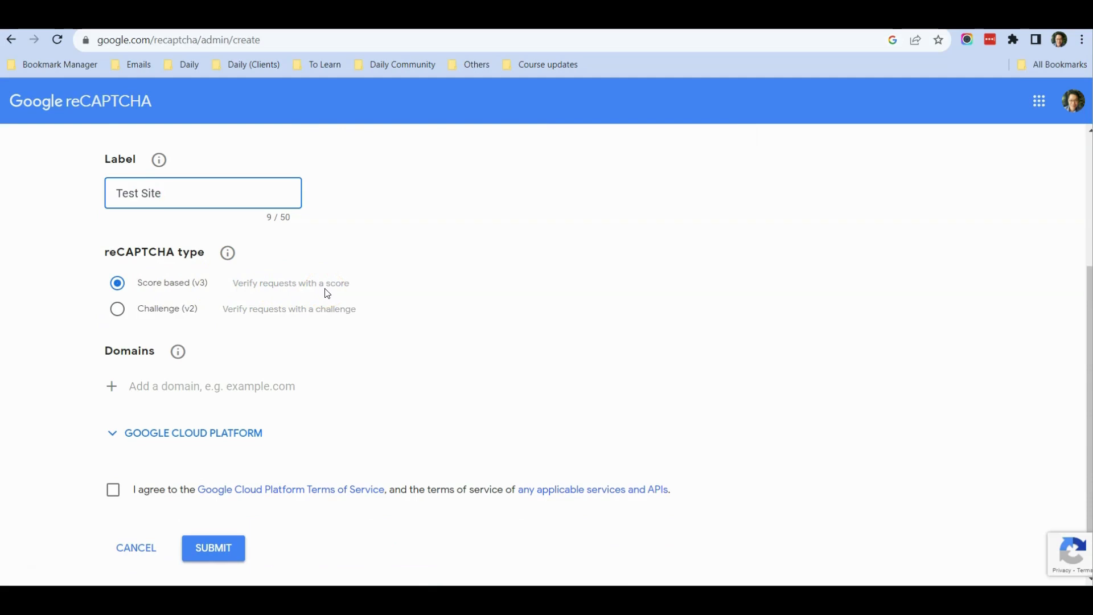
click(111, 389)
scroll(152, 342, down, 1)
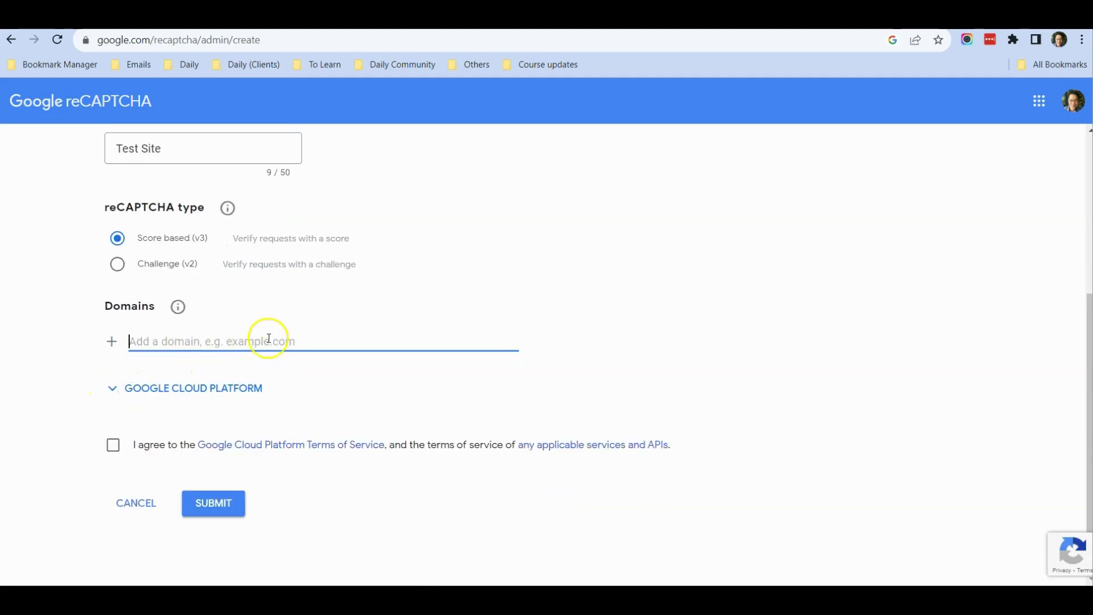
click(655, 17)
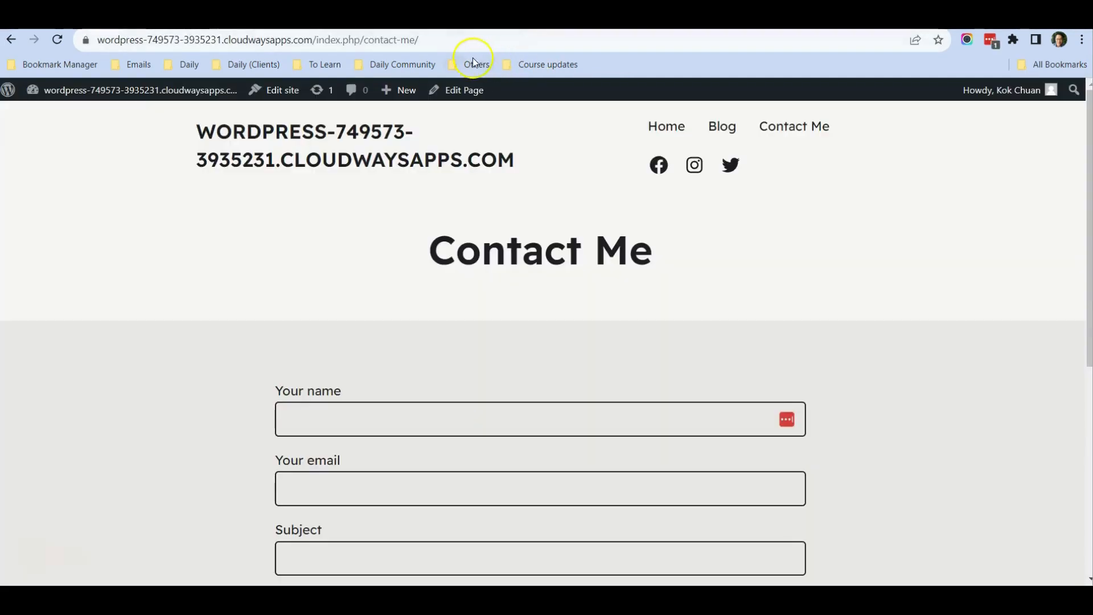
click(391, 39)
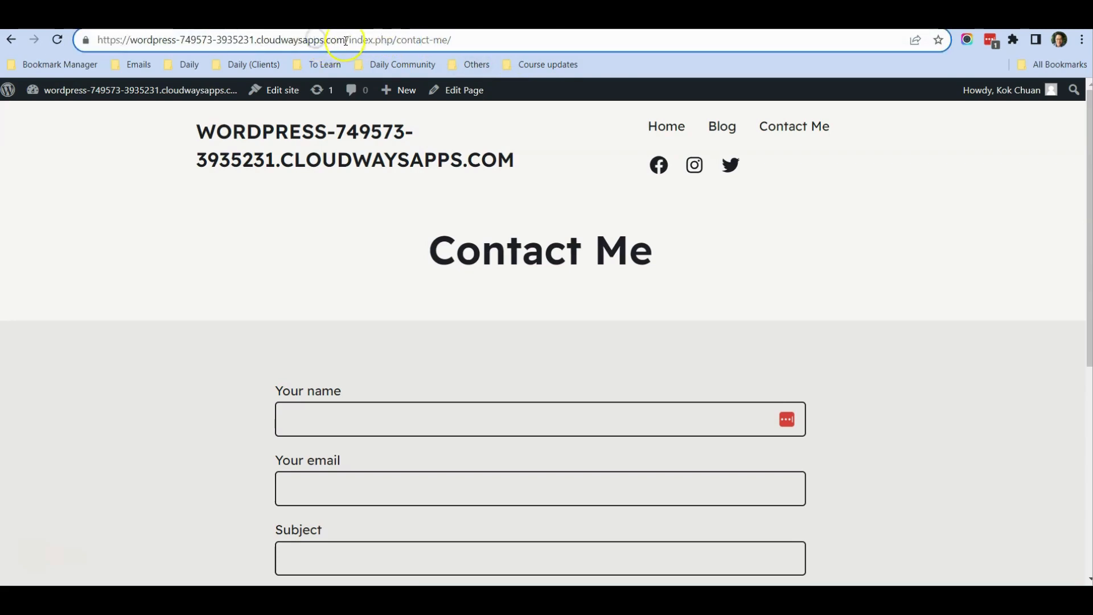
drag(346, 41, 131, 45)
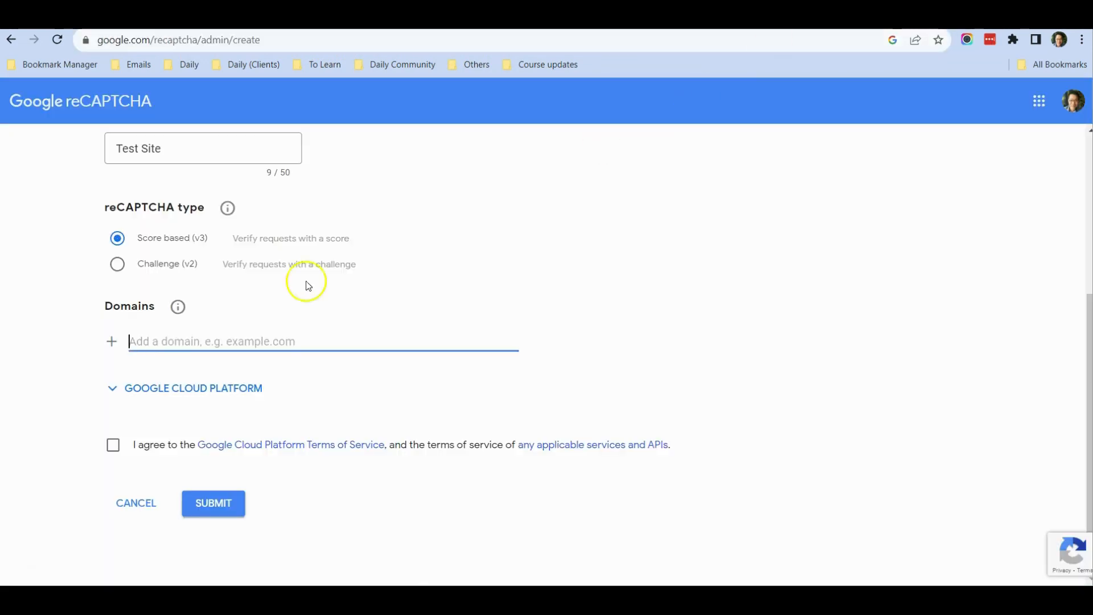
text(wordpress-749573-3935231.cloudwaysapps.com)
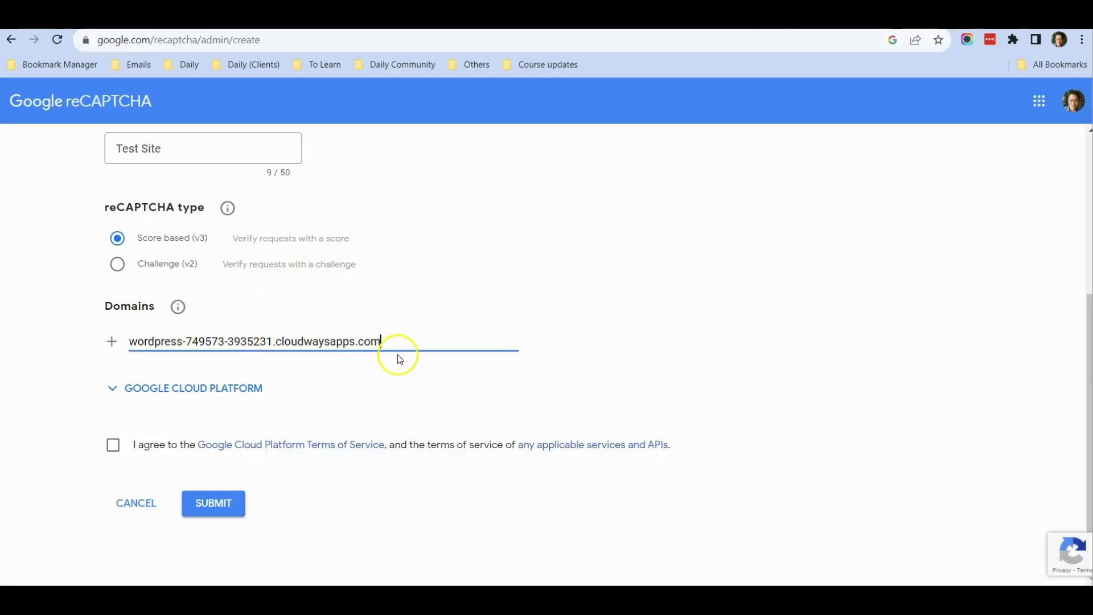
Accept the Google Cloud Platform terms of service and submit the site registration to get its reCAPTCHA keys.
click(113, 449)
click(214, 505)
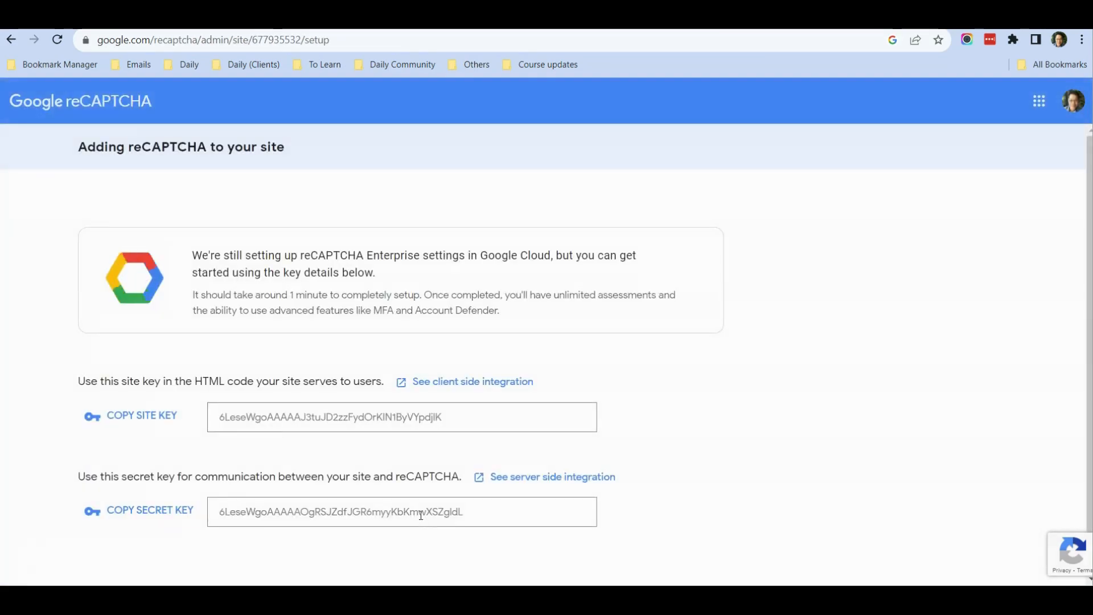
scroll(643, 376, down, 1)
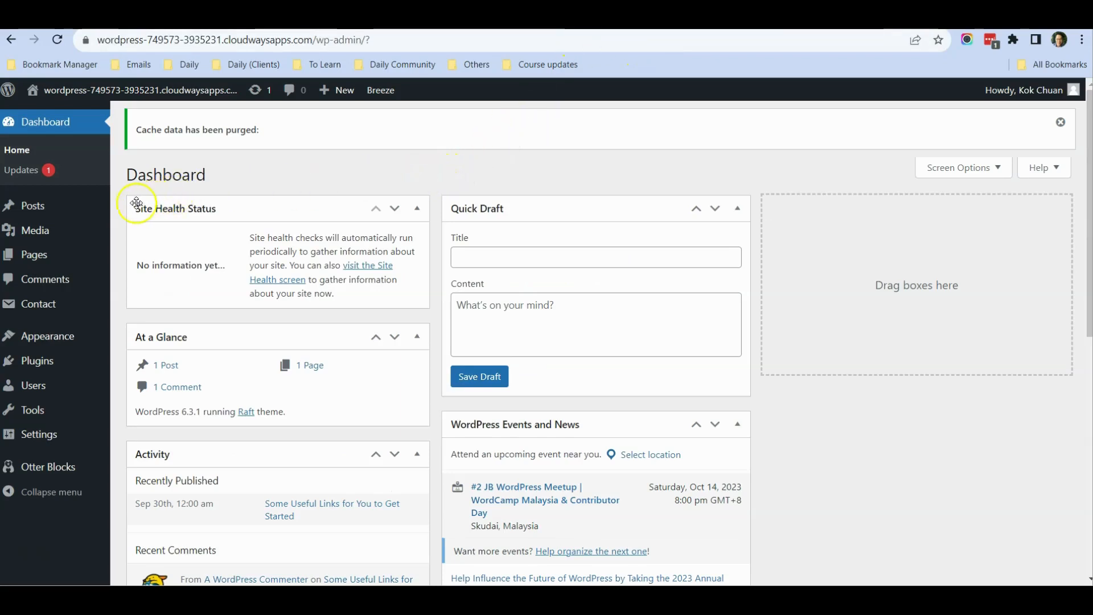
In the WordPress admin, open the reCAPTCHA integration setup among the contact form plugin's external API integrations.
mouse_move(69, 311)
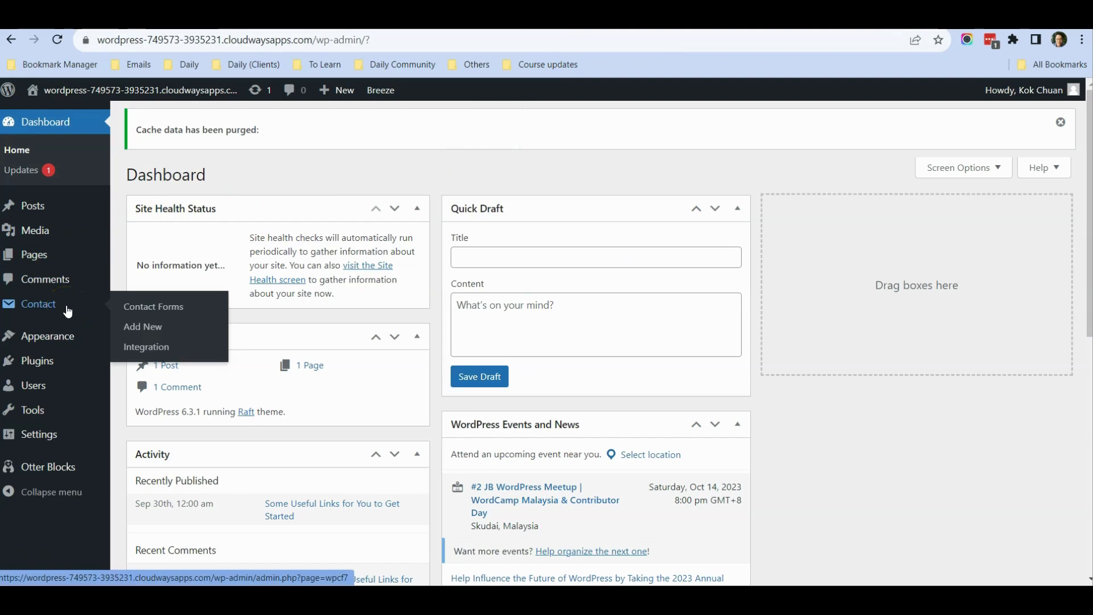
click(162, 351)
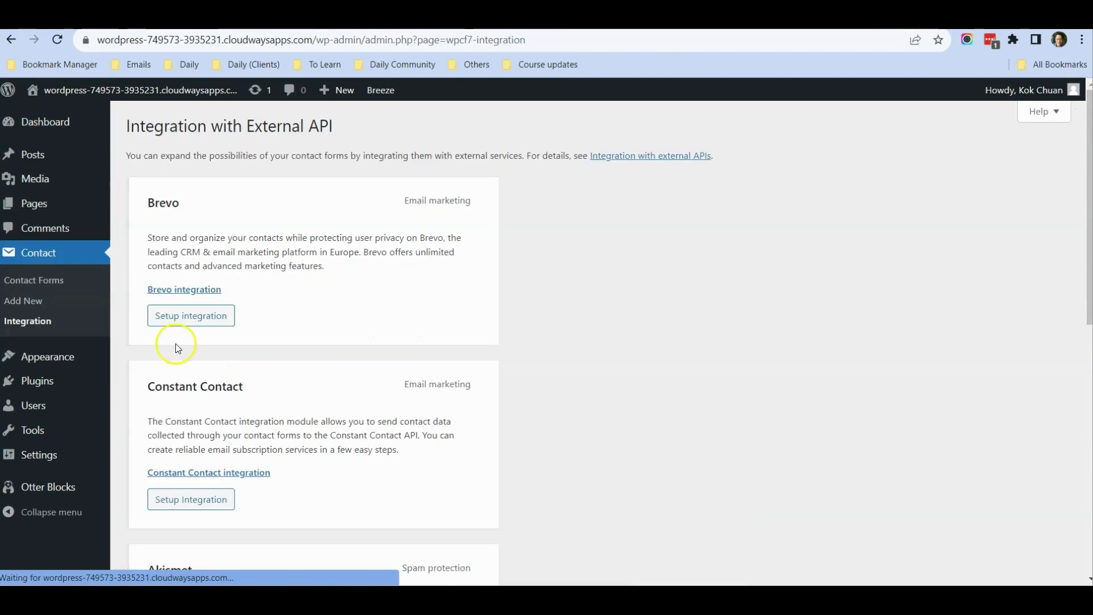
scroll(296, 324, down, 7)
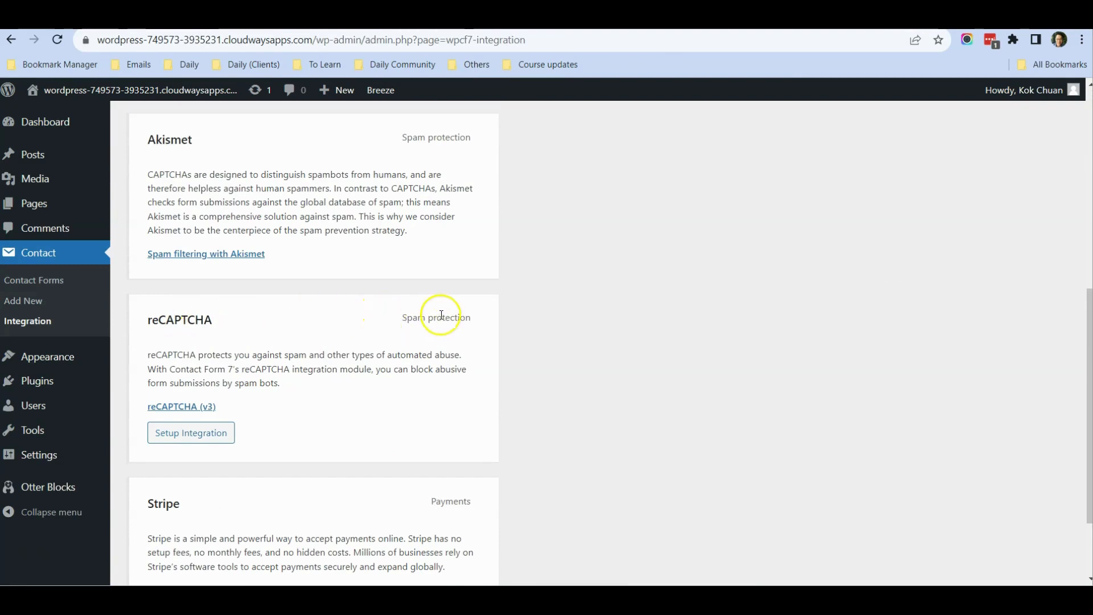
click(208, 434)
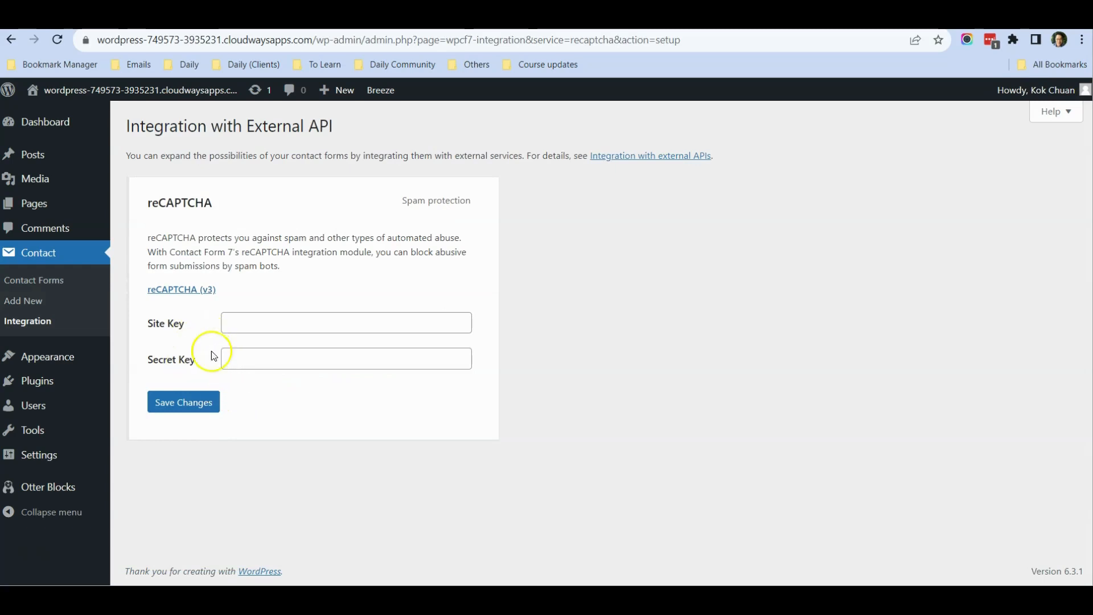
Copy the site key from the Google reCAPTCHA setup page and paste it into the WordPress integration's Site Key field.
click(836, 22)
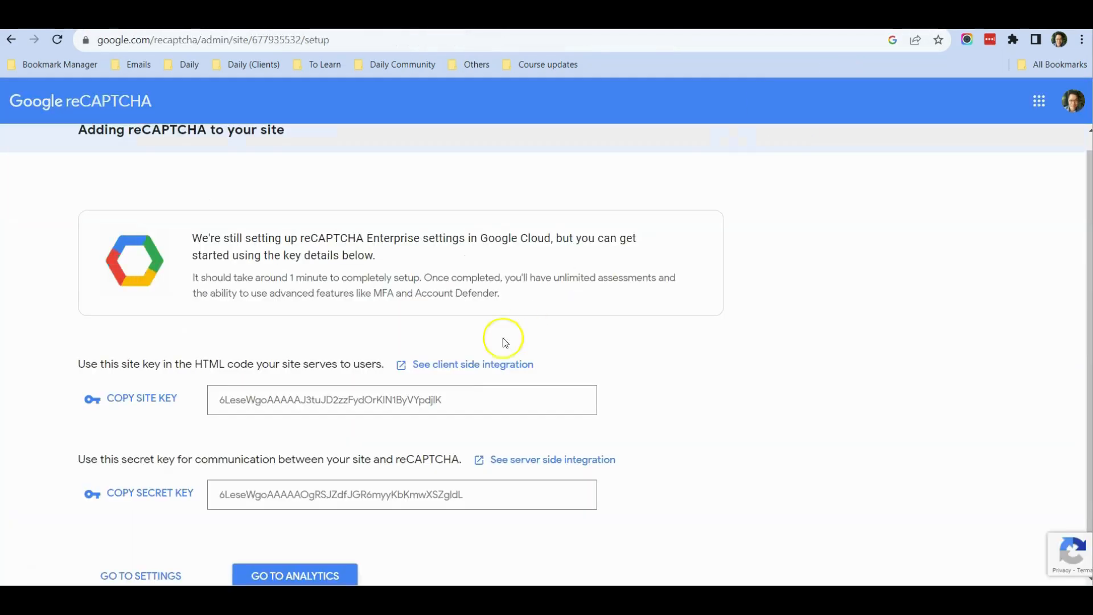
click(153, 397)
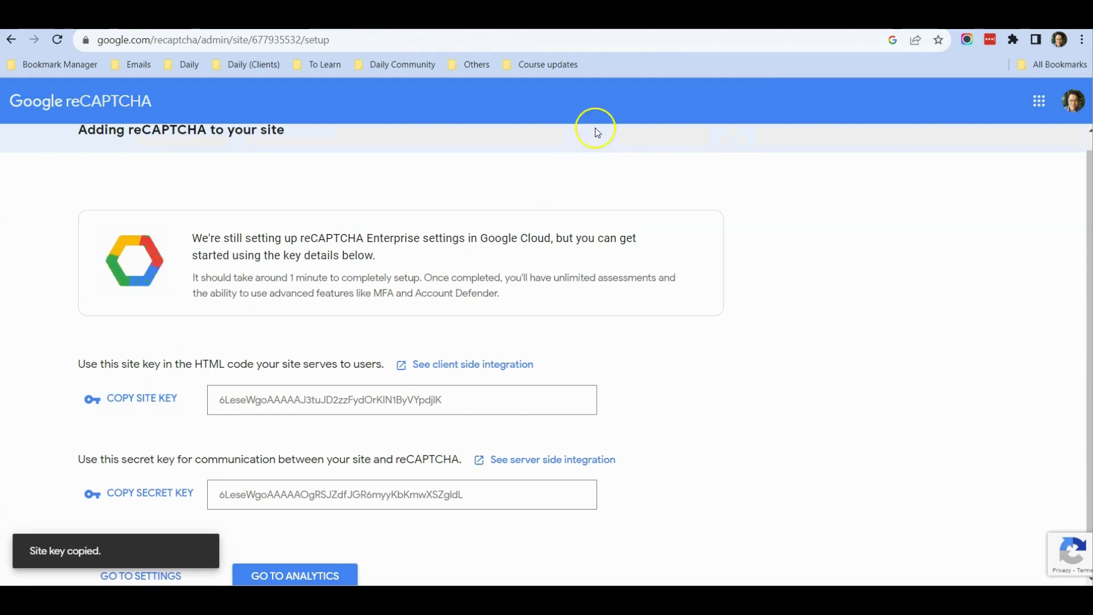
click(627, 18)
click(299, 318)
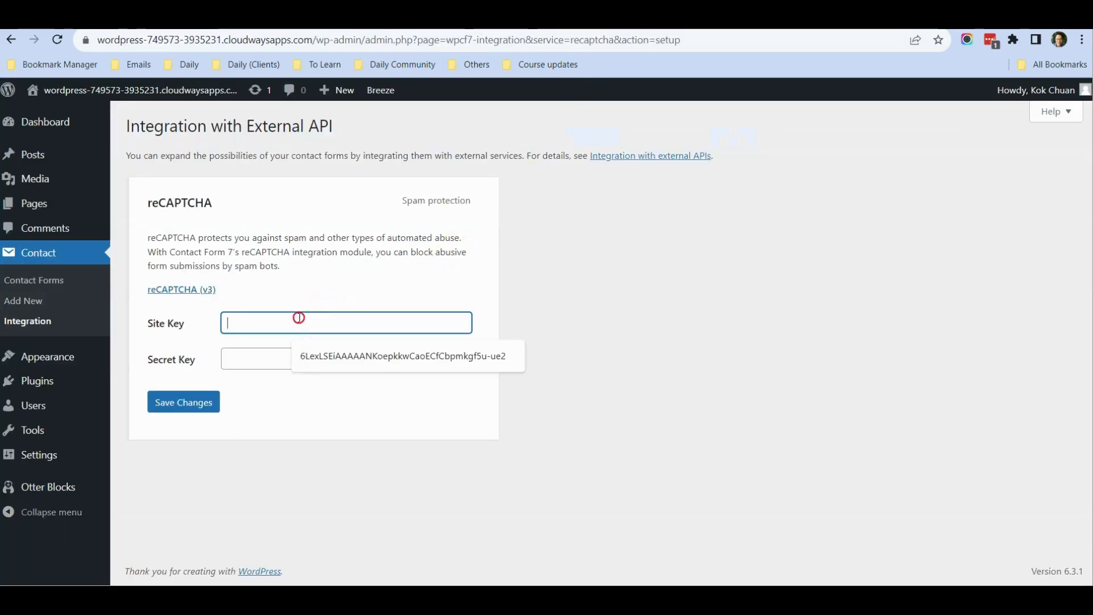
right_click(299, 317)
click(380, 166)
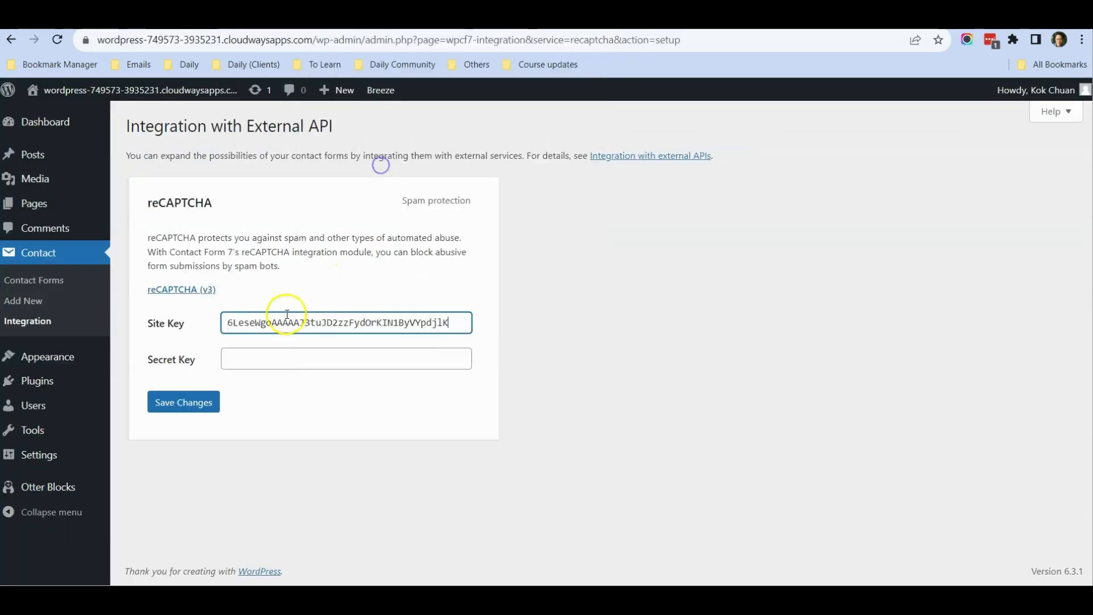
Copy the secret key from Google reCAPTCHA, paste it into the Secret Key field in WordPress and save the integration settings.
click(259, 352)
click(740, 18)
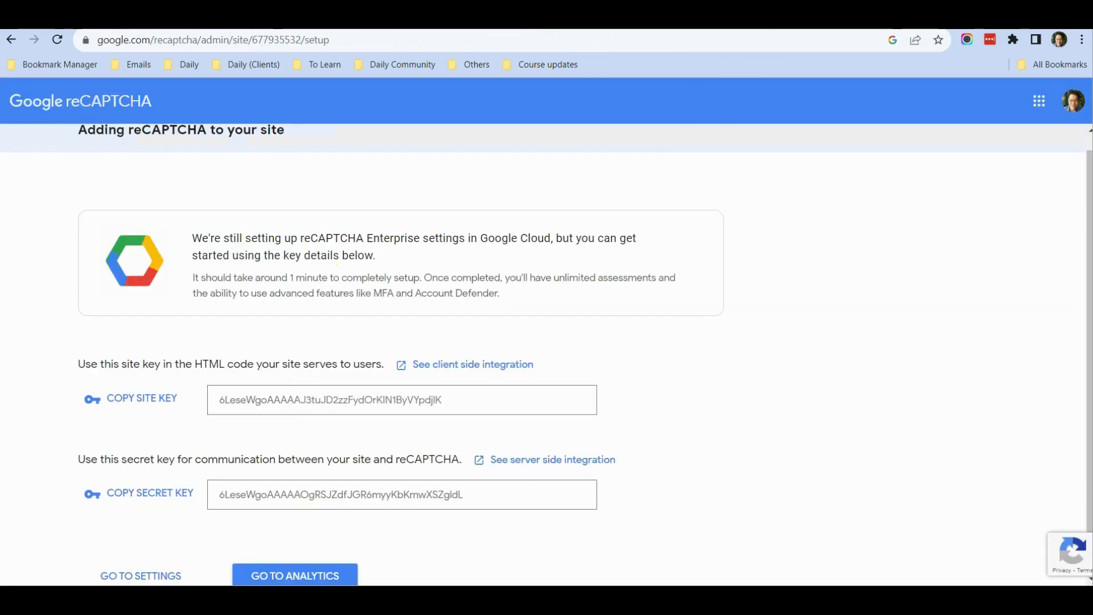
click(155, 492)
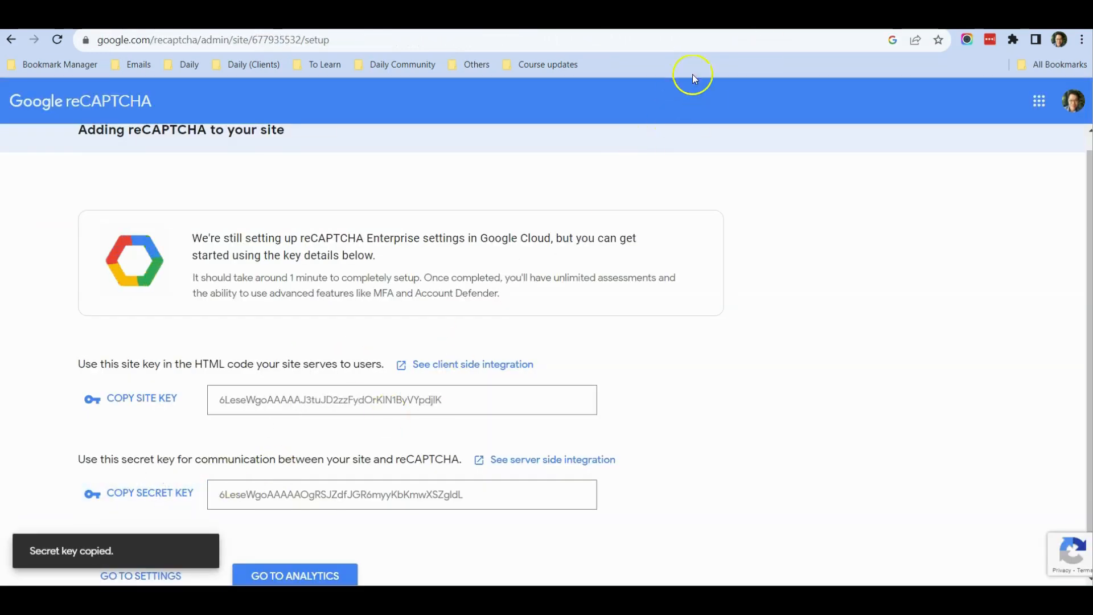
click(690, 17)
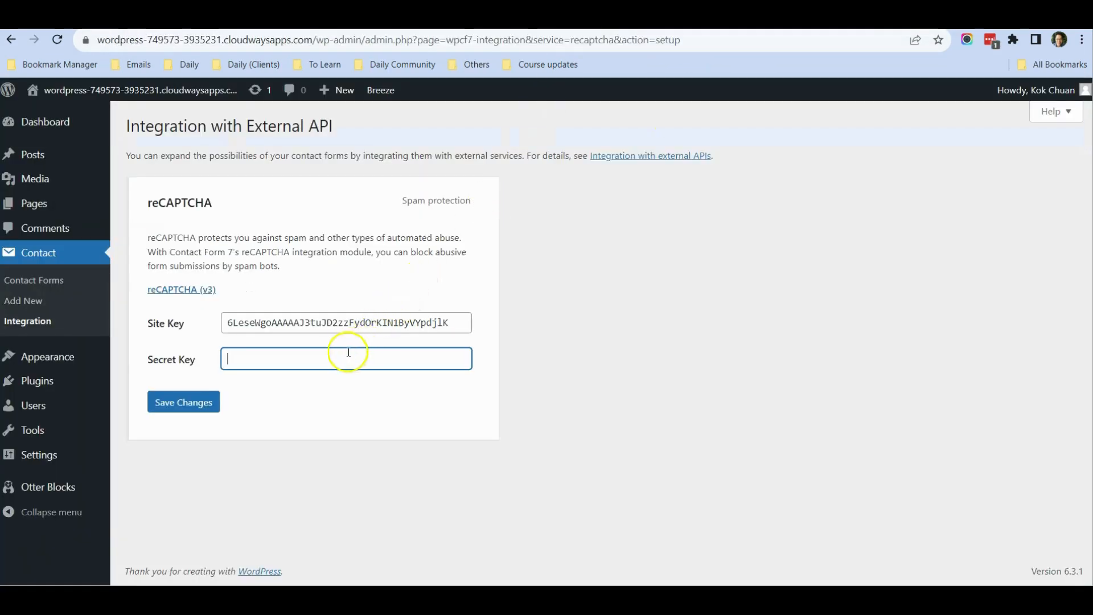
key(ctrl+v)
click(181, 410)
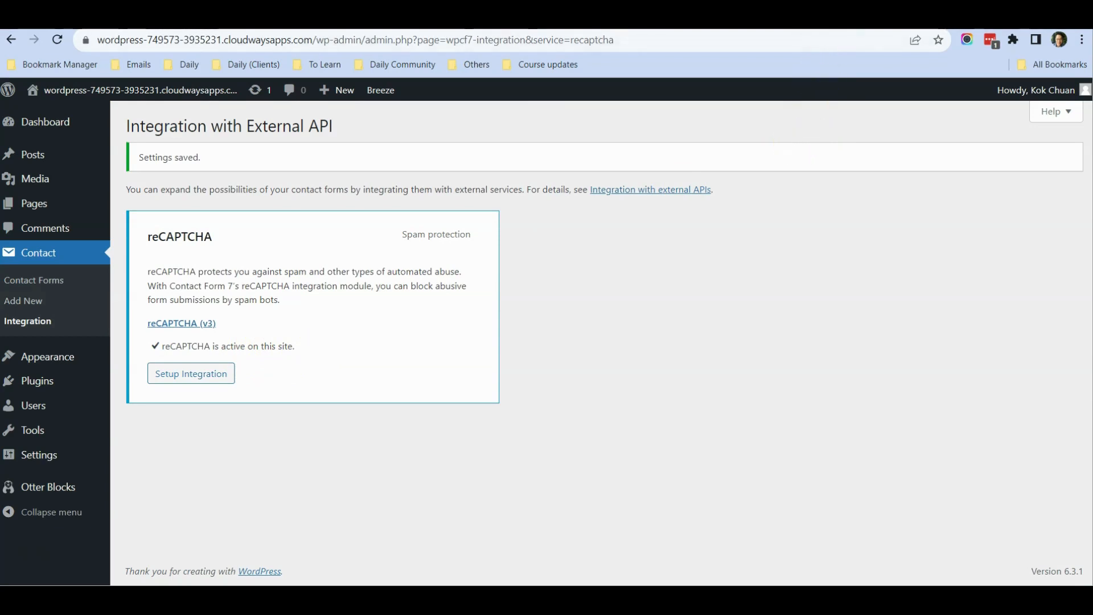
Return to the site's Contact Me page to check the contact form.
click(825, 17)
scroll(525, 232, up, 1)
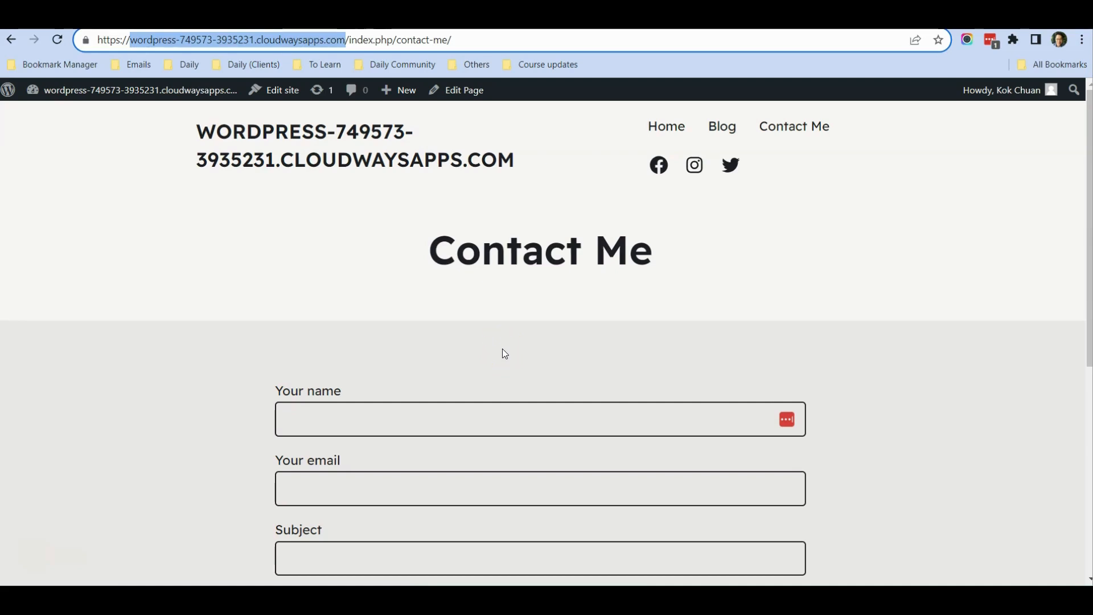
click(78, 538)
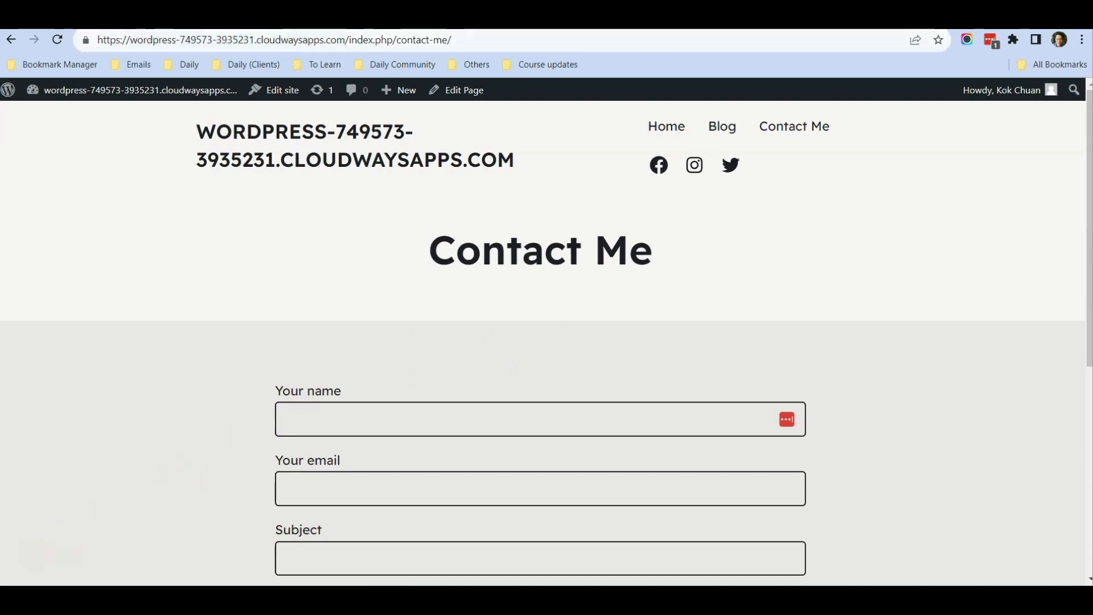